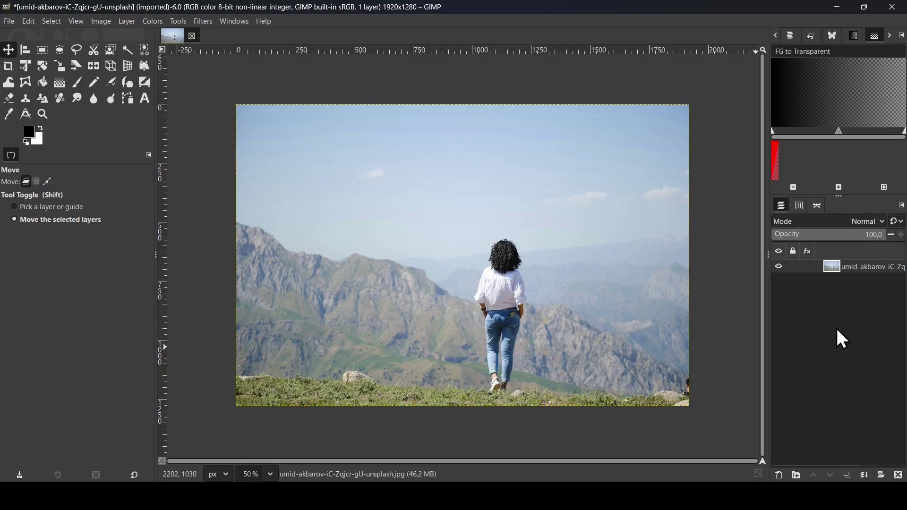
- Duplicate the mountain photo's layer so a copy layer sits on top
{"action": "left_click", "coordinate": [848, 475]}
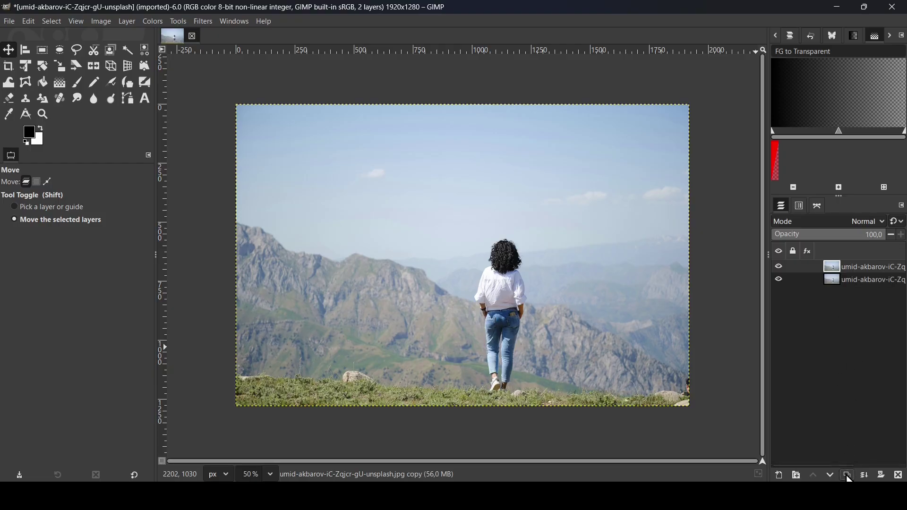
- Choose the Paintbrush and set the foreground colour to pure red (ff0000)
{"action": "left_click", "coordinate": [80, 86]}
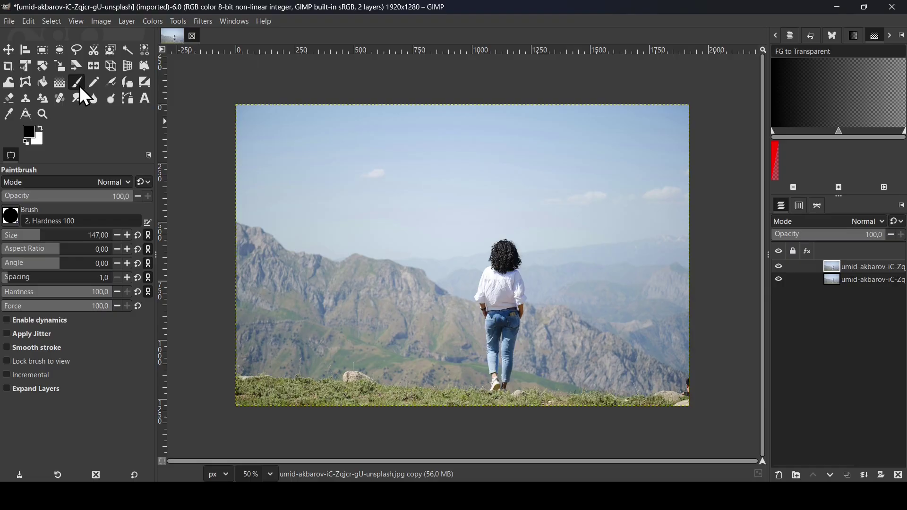
{"action": "left_click", "coordinate": [30, 131]}
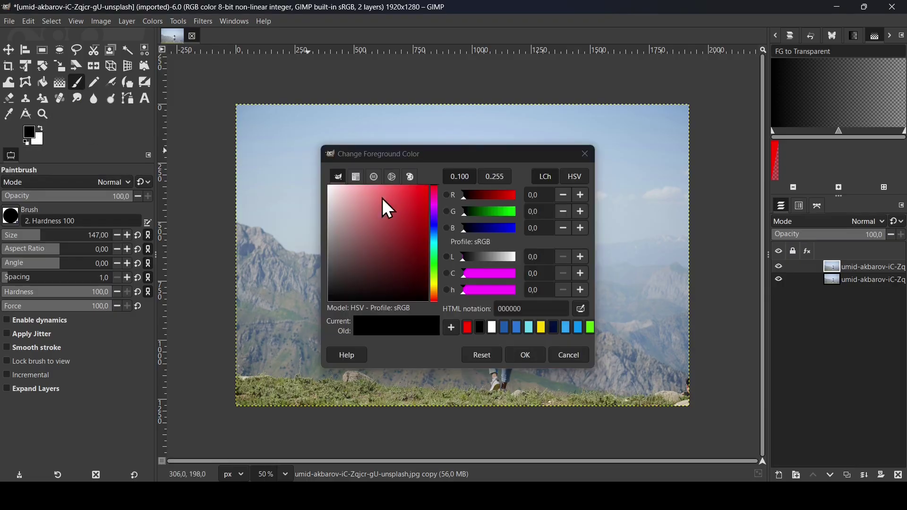
{"action": "left_click_drag", "start_coordinate": [363, 231], "coordinate": [452, 179]}
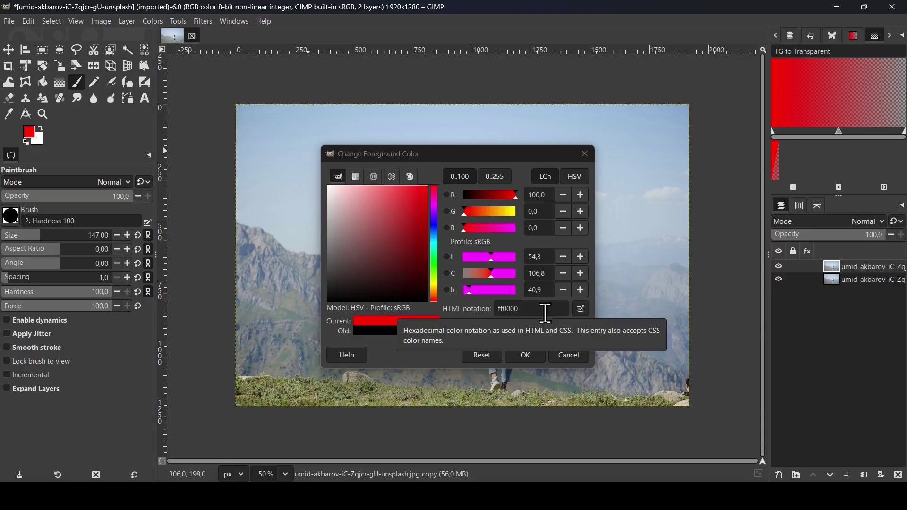
{"action": "left_click", "coordinate": [525, 355]}
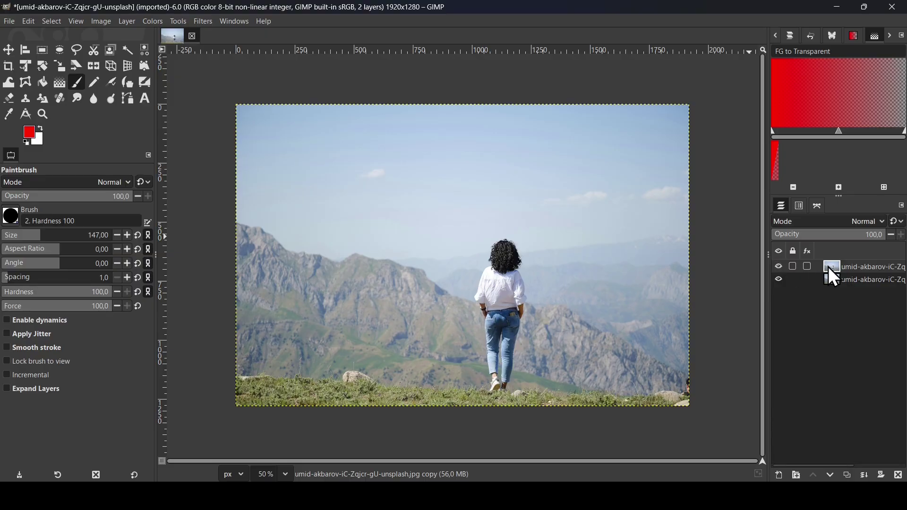
- Paint solid red over the woman from her head down to the grass
{"action": "left_click", "coordinate": [501, 250]}
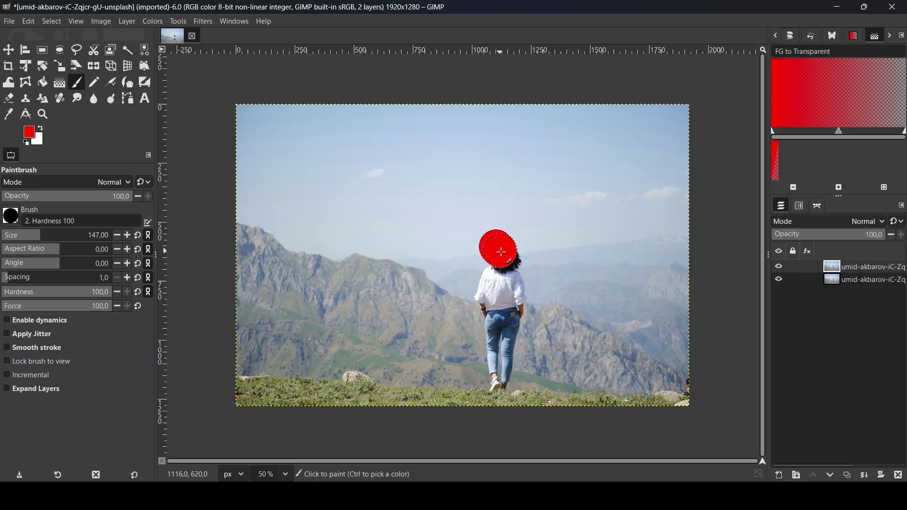
{"action": "mouse_move", "coordinate": [502, 252]}
{"action": "left_mouse_down"}
{"action": "mouse_move", "coordinate": [515, 318]}
{"action": "mouse_move", "coordinate": [496, 386]}
{"action": "mouse_move", "coordinate": [501, 339]}
{"action": "mouse_move", "coordinate": [483, 278]}
{"action": "left_mouse_up"}
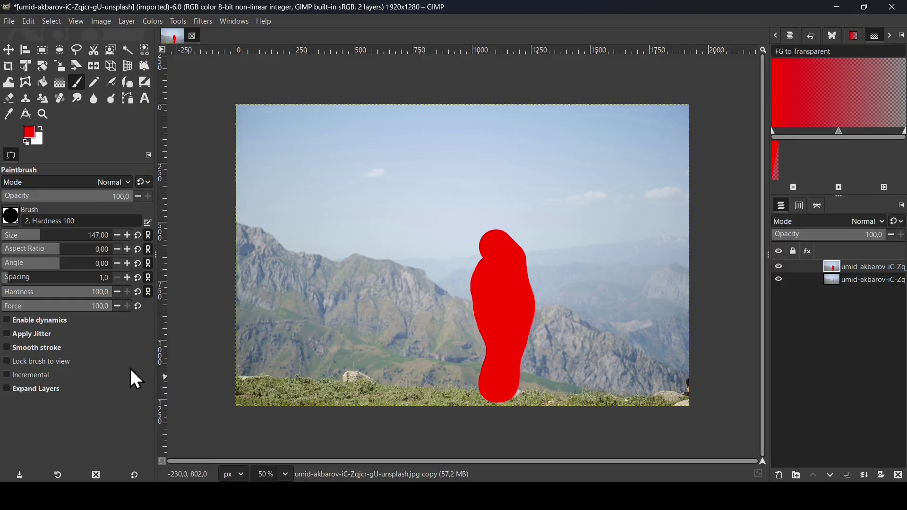
- Launch G'MIC-Qt from the Filters menu and search for 'inpaint'
{"action": "left_click", "coordinate": [205, 22]}
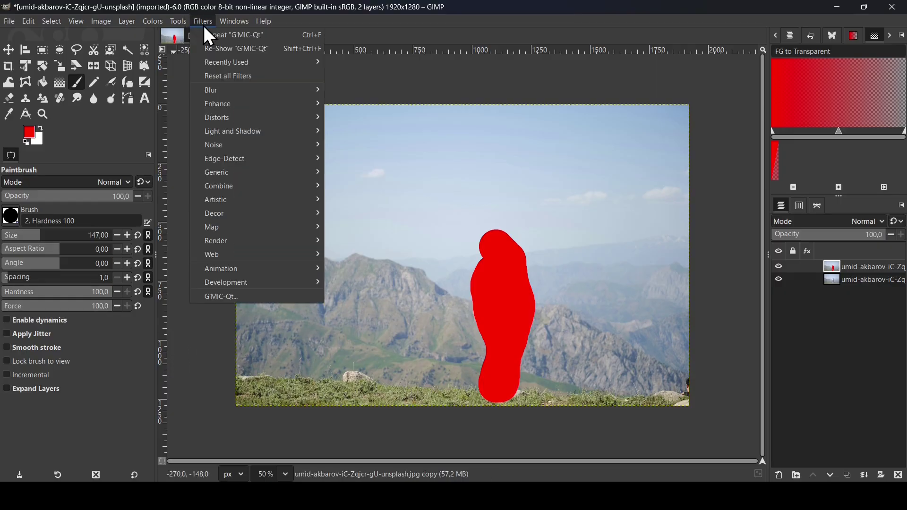
{"action": "left_click", "coordinate": [228, 297]}
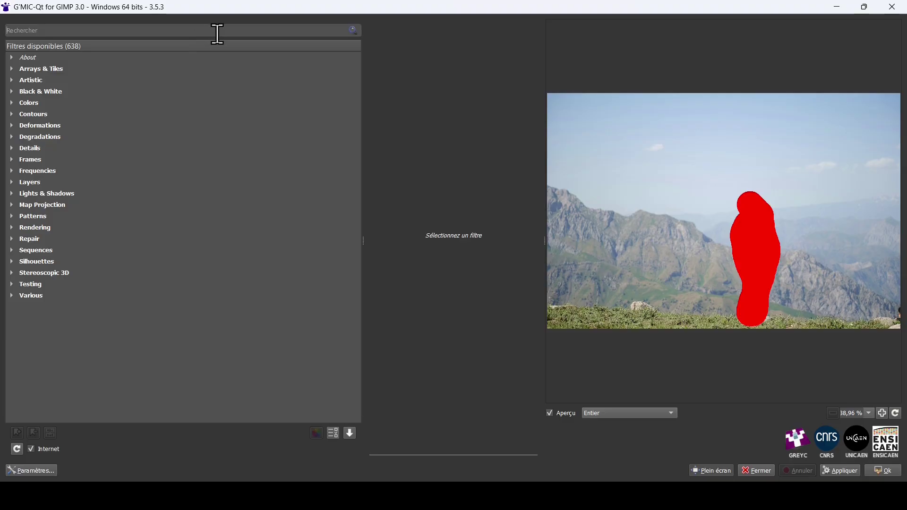
{"action": "type", "text": "inspaint"}
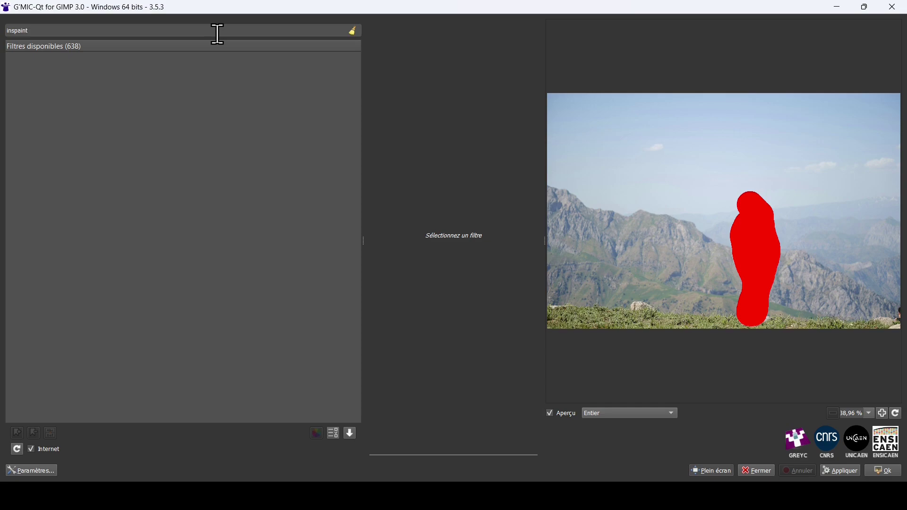
{"action": "key", "text": "BackSpace"}
{"action": "key", "text": "BackSpace"}
{"action": "key", "text": "BackSpace"}
{"action": "key", "text": "BackSpace"}
{"action": "key", "text": "BackSpace"}
{"action": "key", "text": "BackSpace"}
{"action": "type", "text": "pain"}
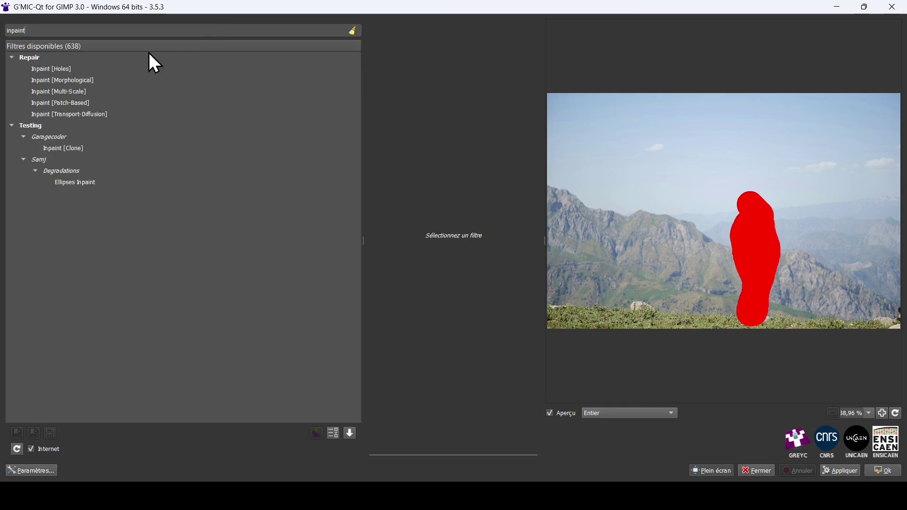
- Preview Inpaint [Patch-Based] with the mask colour kept at red #ff0000
{"action": "left_click", "coordinate": [69, 104]}
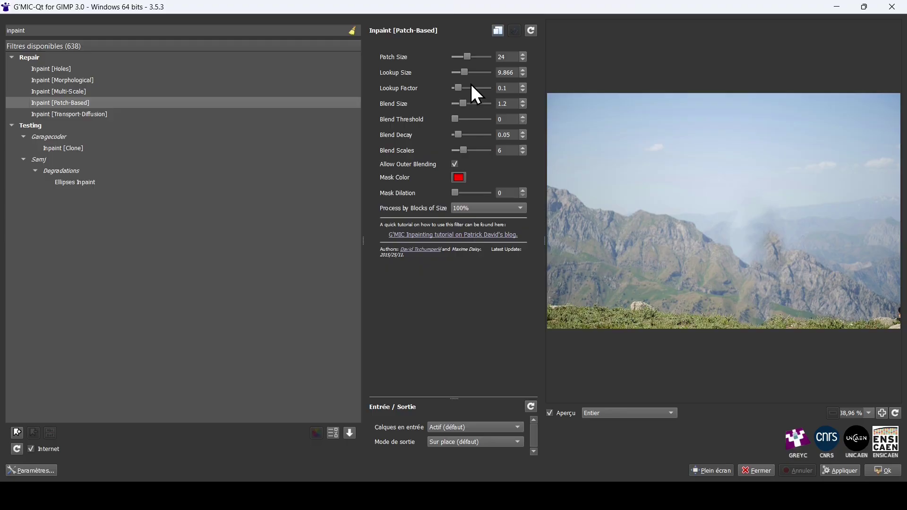
{"action": "left_click", "coordinate": [459, 180]}
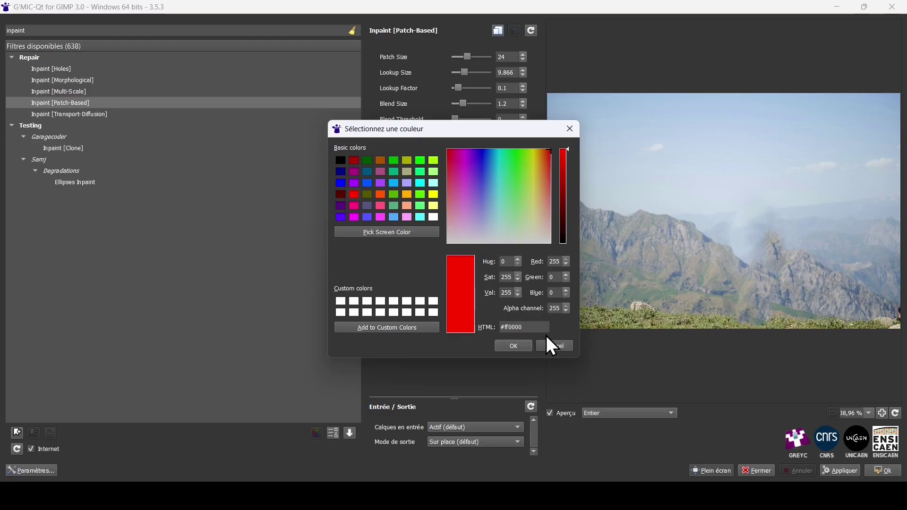
{"action": "left_click", "coordinate": [513, 346]}
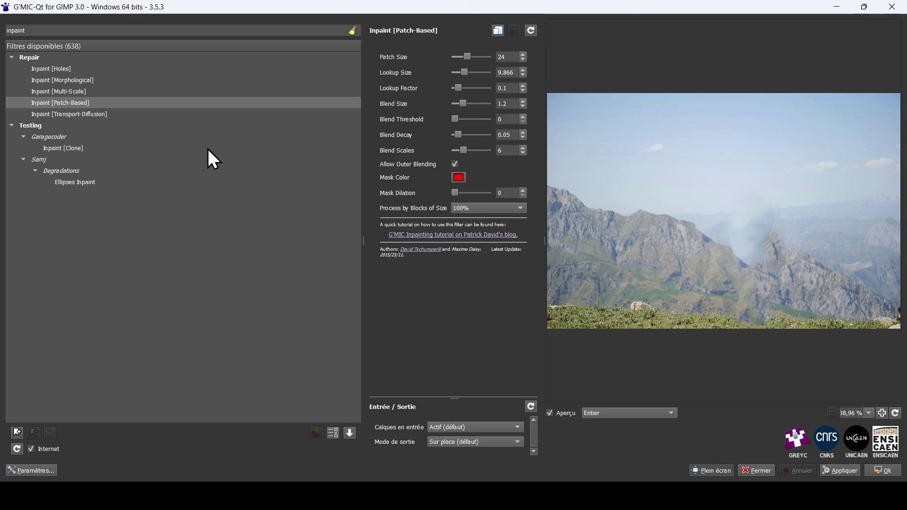
- Apply Inpaint [Multi-Scale] with reset defaults and Number of Scales set to 3
{"action": "left_click", "coordinate": [54, 91]}
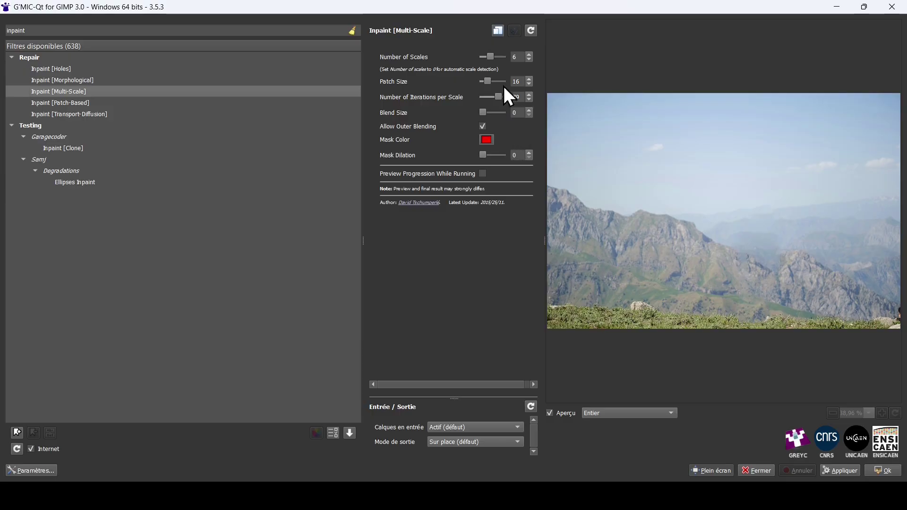
{"action": "left_click", "coordinate": [491, 57]}
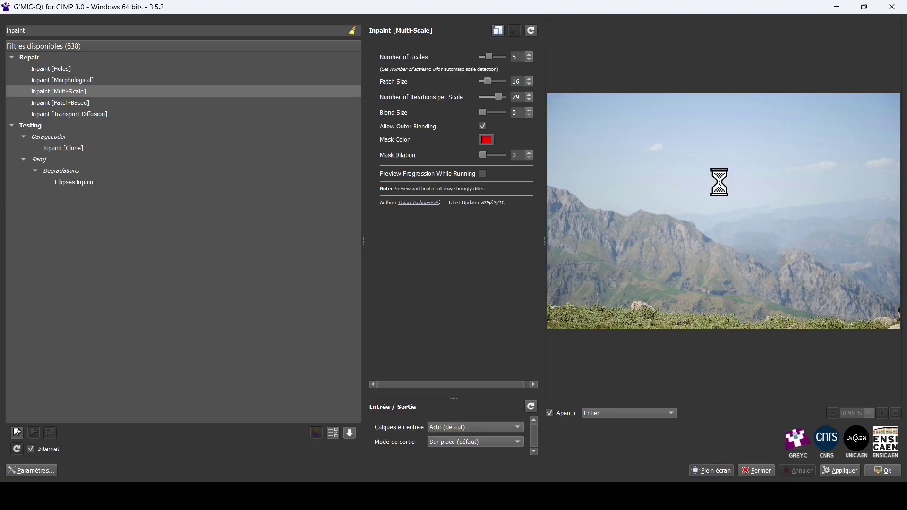
{"action": "left_click", "coordinate": [493, 81]}
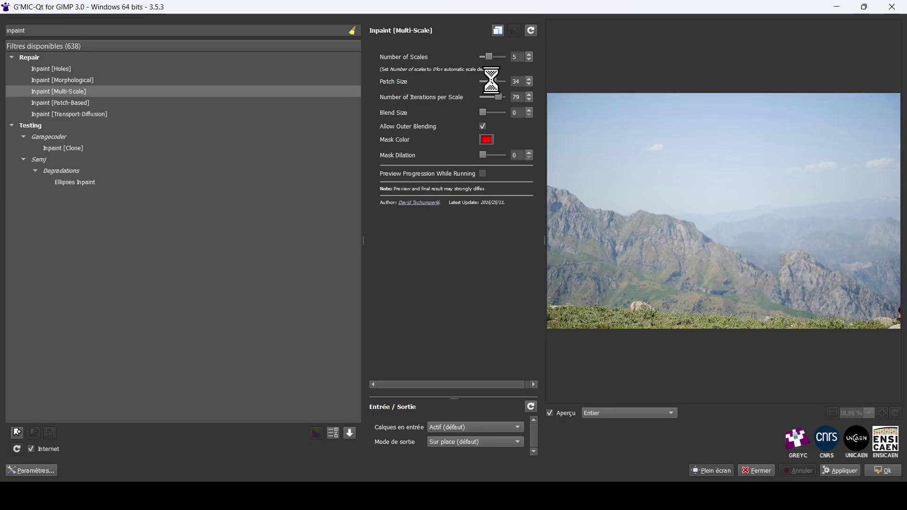
{"action": "left_click_drag", "start_coordinate": [497, 98], "coordinate": [492, 98]}
{"action": "left_click", "coordinate": [532, 31]}
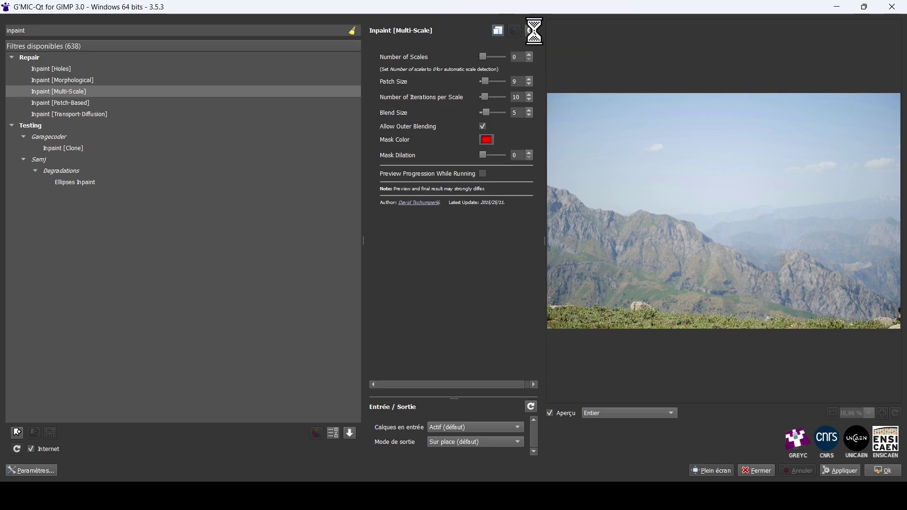
{"action": "left_click", "coordinate": [528, 55]}
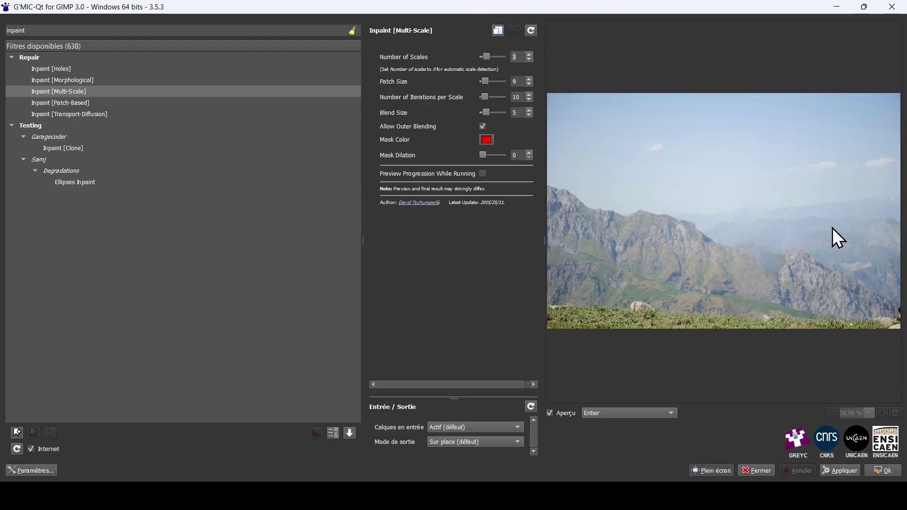
{"action": "left_click", "coordinate": [888, 470]}
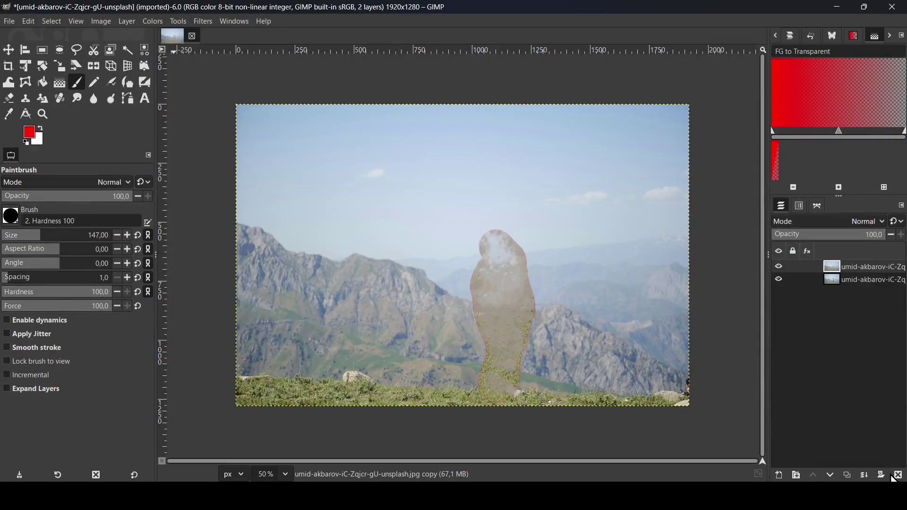
- Delete the Multi-Scale inpainted layer and re-show the G'MIC-Qt window
{"action": "left_click", "coordinate": [899, 475]}
{"action": "left_click", "coordinate": [201, 21]}
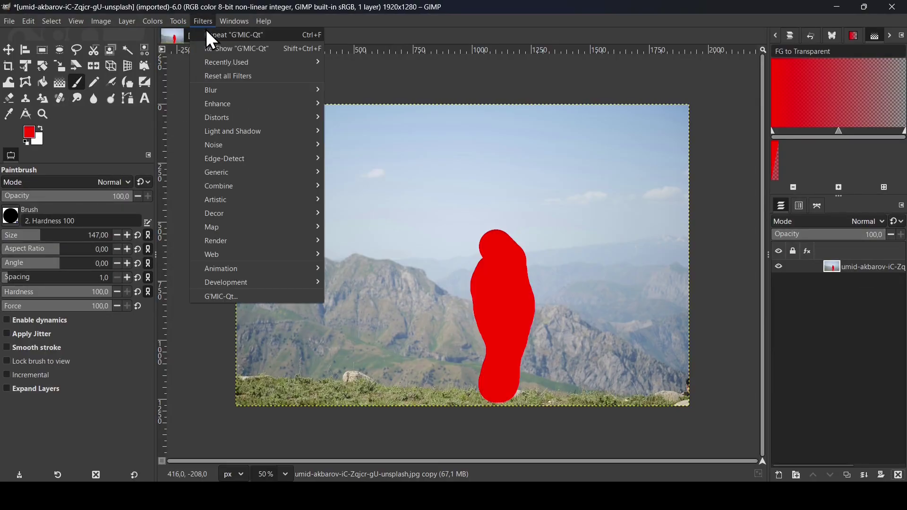
{"action": "left_click", "coordinate": [219, 47]}
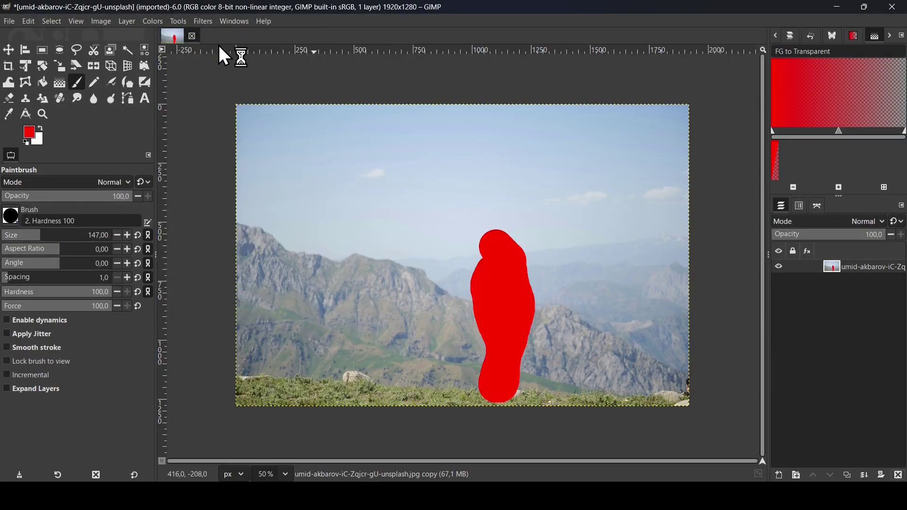
- Apply reset Inpaint [Patch-Based] with Patch Size 21 and Mask Dilation 7
{"action": "left_click", "coordinate": [80, 173]}
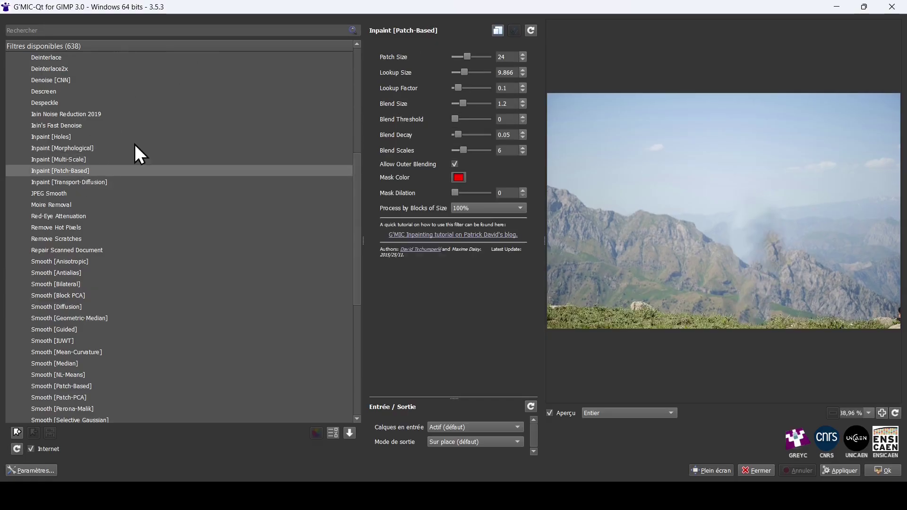
{"action": "left_click_drag", "start_coordinate": [466, 57], "coordinate": [462, 56]}
{"action": "left_click_drag", "start_coordinate": [455, 119], "coordinate": [462, 119]}
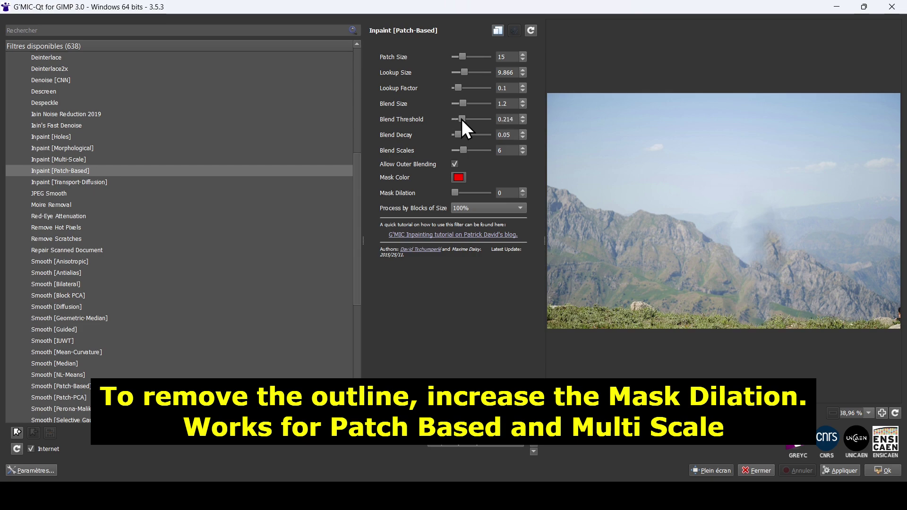
{"action": "left_click", "coordinate": [530, 31]}
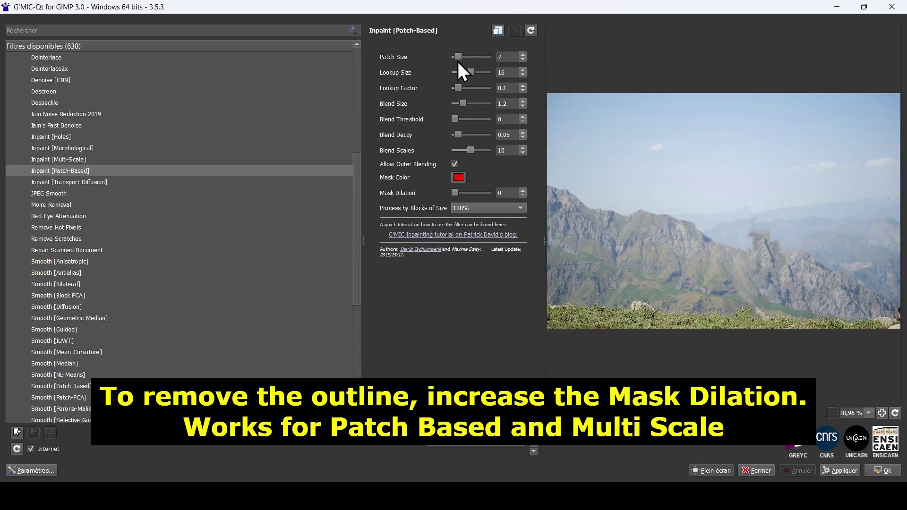
{"action": "left_click_drag", "start_coordinate": [458, 57], "coordinate": [467, 58]}
{"action": "left_click_drag", "start_coordinate": [455, 196], "coordinate": [463, 195]}
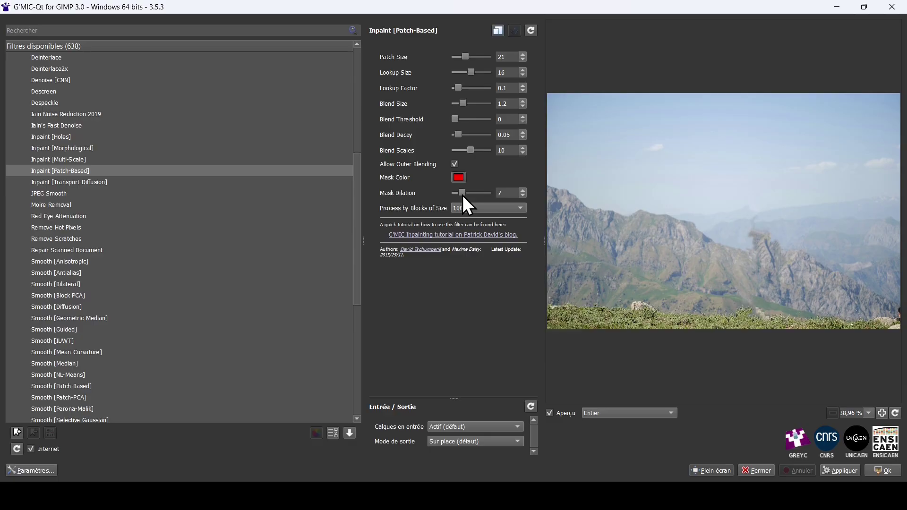
{"action": "left_click", "coordinate": [883, 471]}
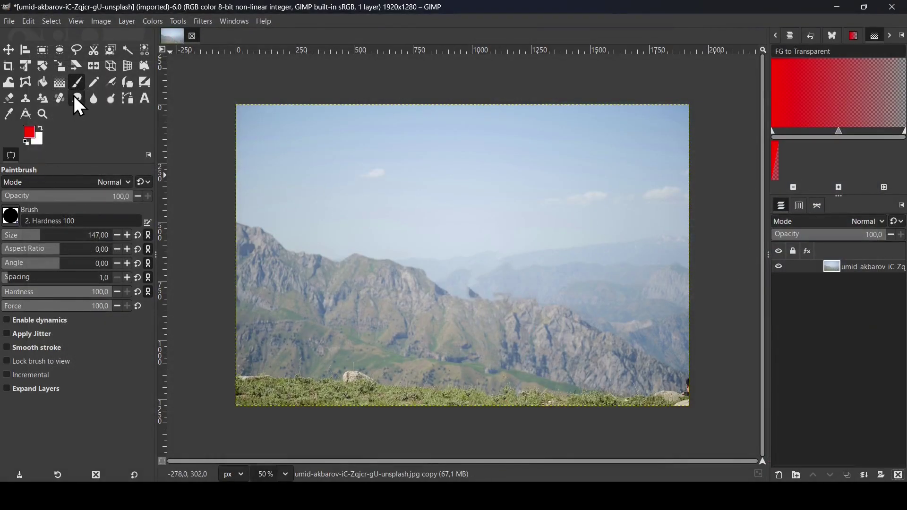
- Heal the leftover marks near the ridge using hardness 19 and force 29
{"action": "left_click", "coordinate": [58, 100]}
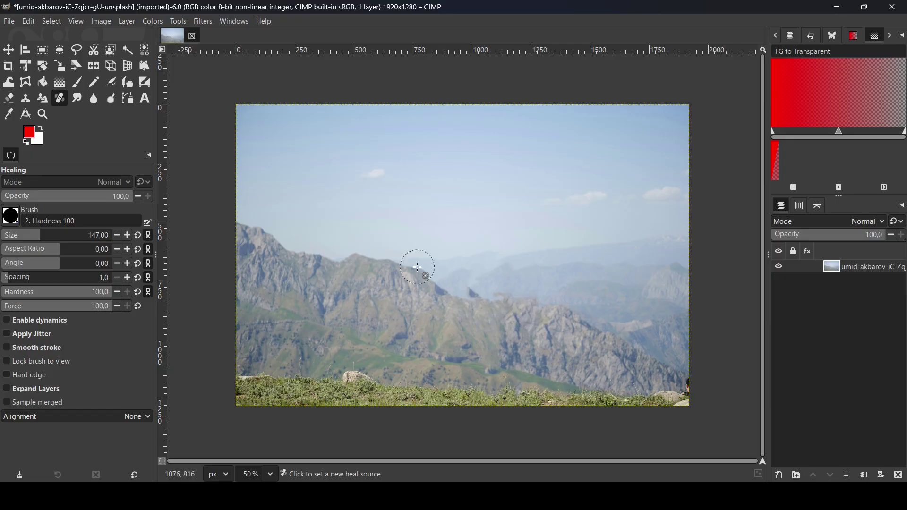
{"action": "left_click", "coordinate": [23, 292]}
{"action": "left_click", "coordinate": [37, 308]}
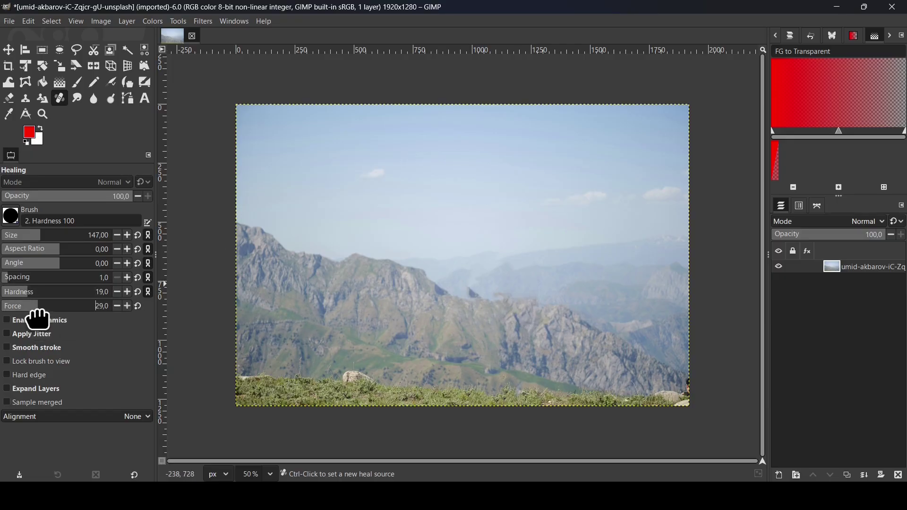
{"action": "left_click", "coordinate": [539, 253], "text": "ctrl"}
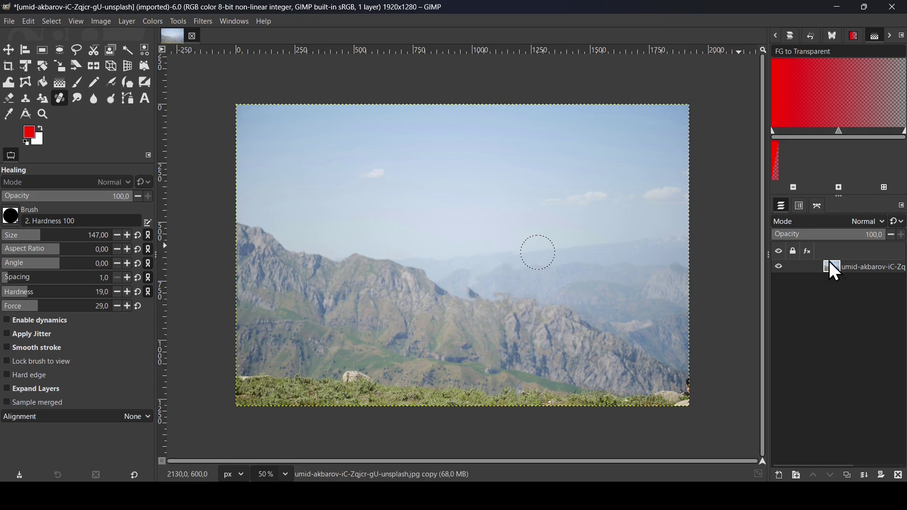
{"action": "left_click", "coordinate": [512, 281], "text": "ctrl"}
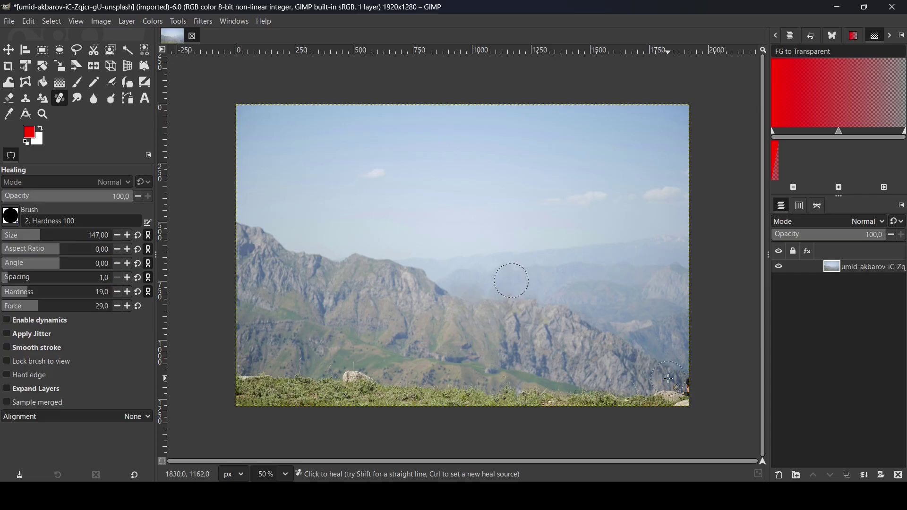
- Select the Crop tool
{"action": "left_click", "coordinate": [8, 65]}
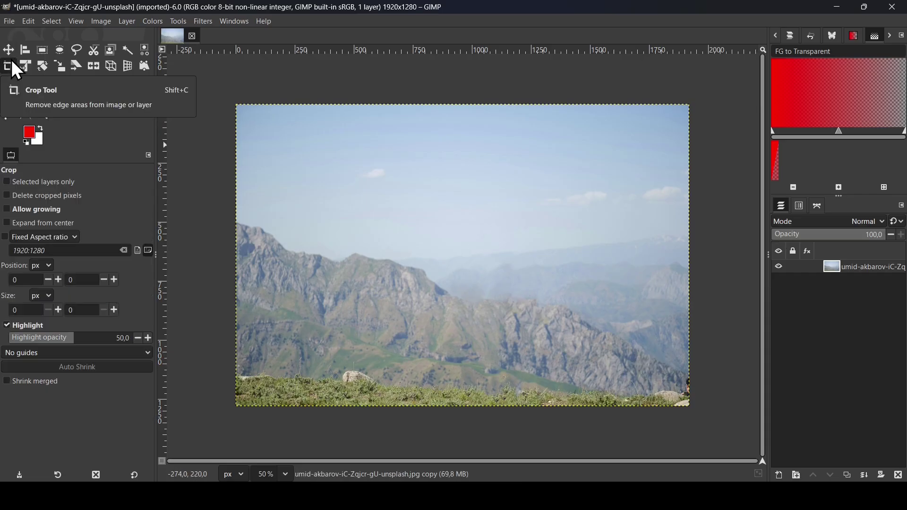